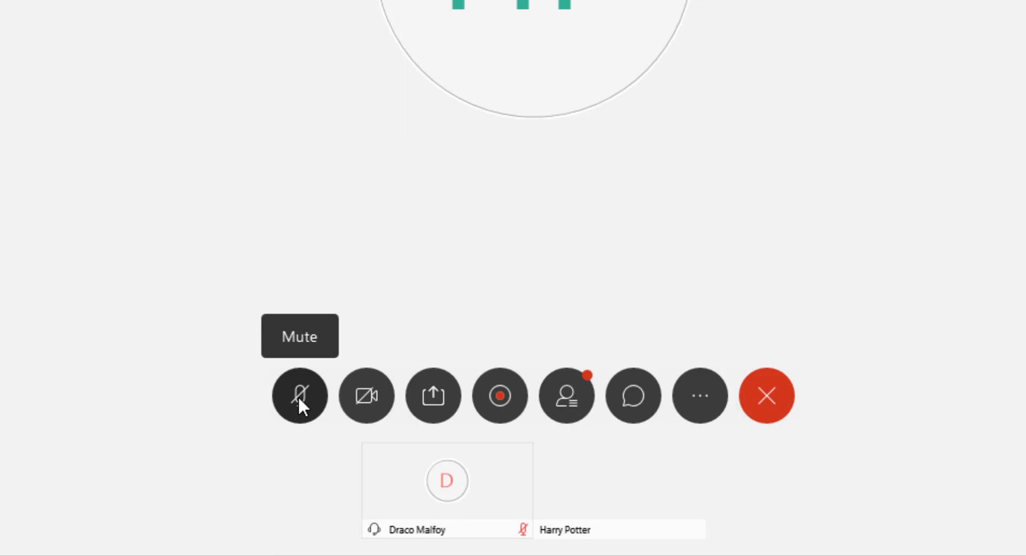
# - Mute the microphone, move the self-view to the middle right, and turn video off then on
pyautogui.click(299, 398)
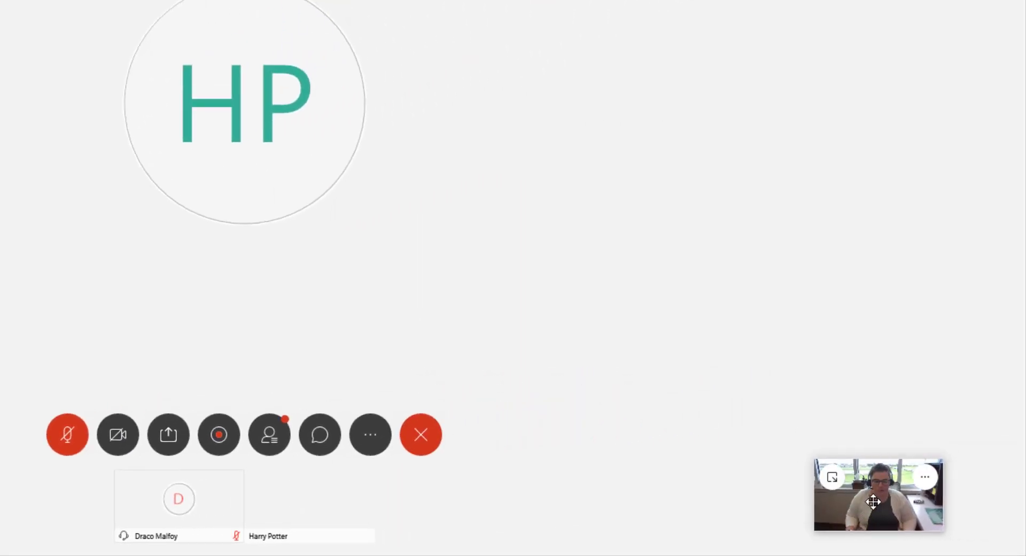
pyautogui.moveTo(872, 501)
pyautogui.mouseDown()
pyautogui.moveTo(815, 245)
pyautogui.moveTo(495, 275)
pyautogui.moveTo(661, 148)
pyautogui.moveTo(702, 319)
pyautogui.mouseUp()
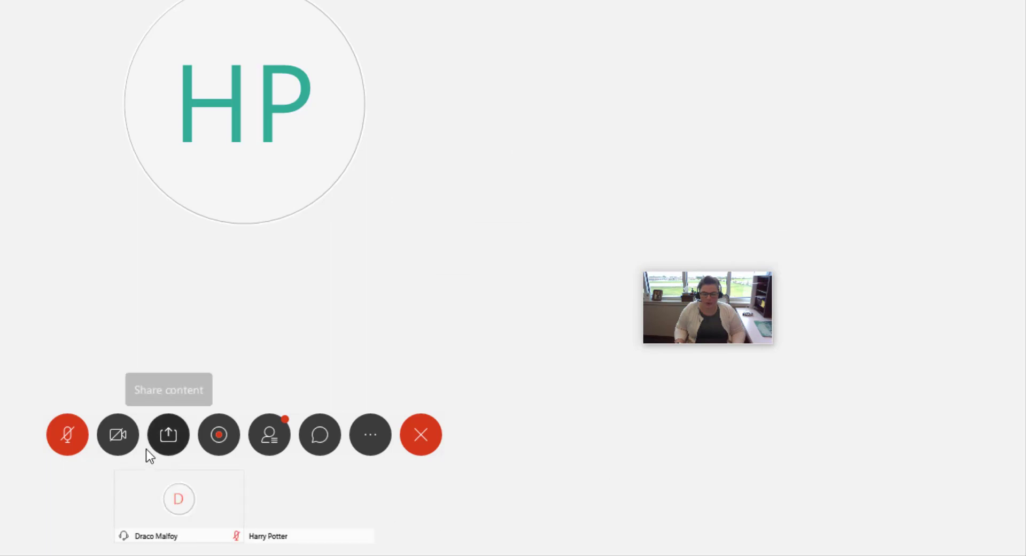
pyautogui.click(114, 434)
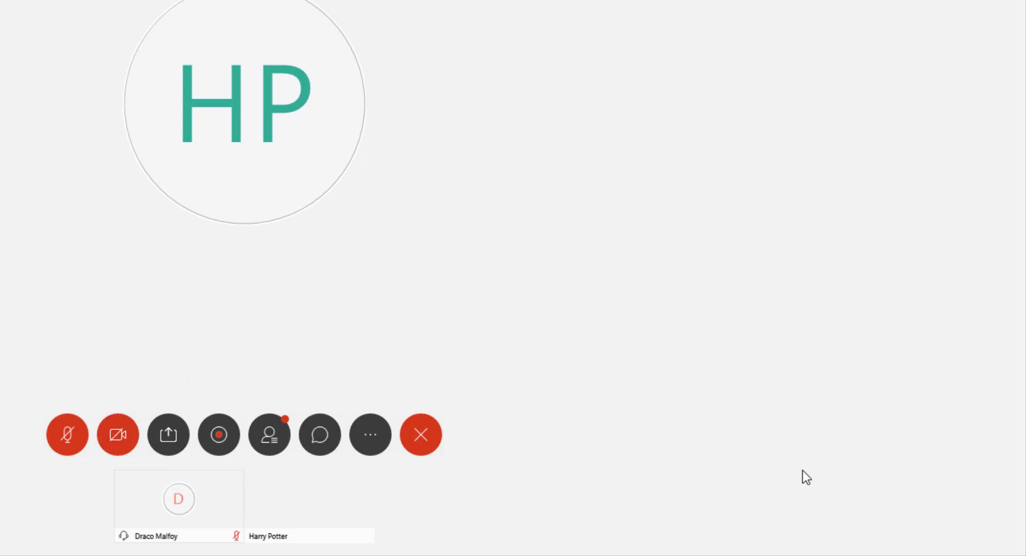
pyautogui.click(123, 435)
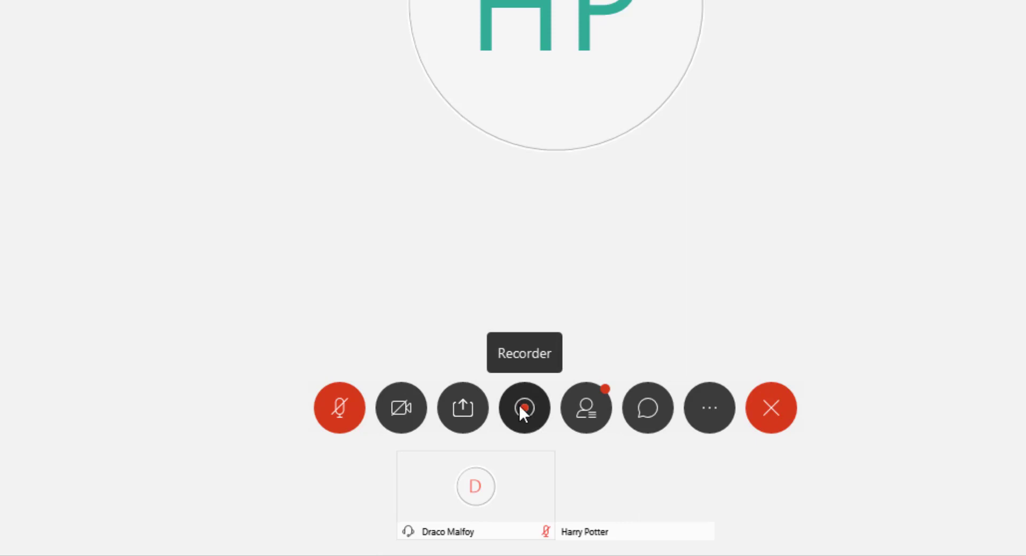
# - Start recording the meeting with the Recorder's Record in cloud option
pyautogui.click(519, 406)
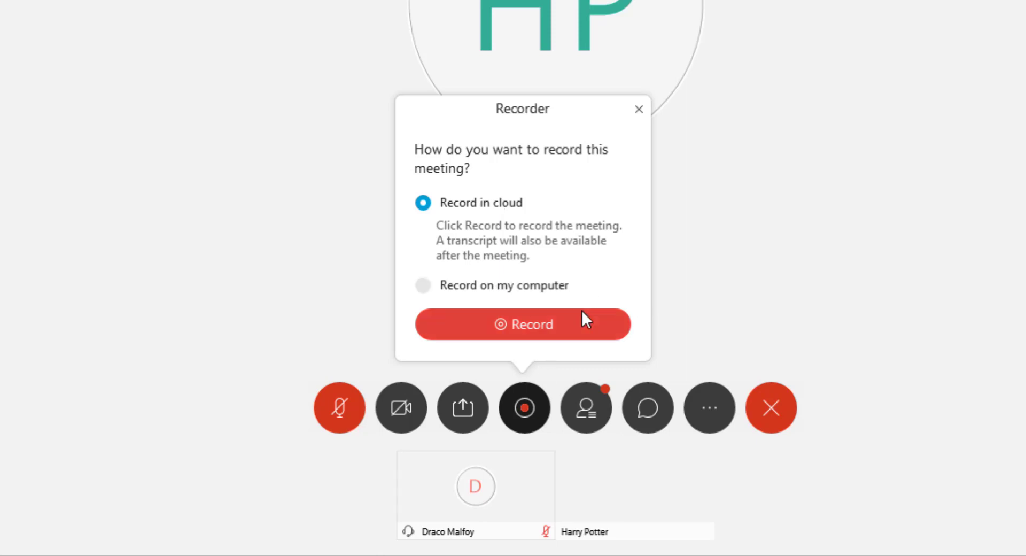
pyautogui.click(521, 326)
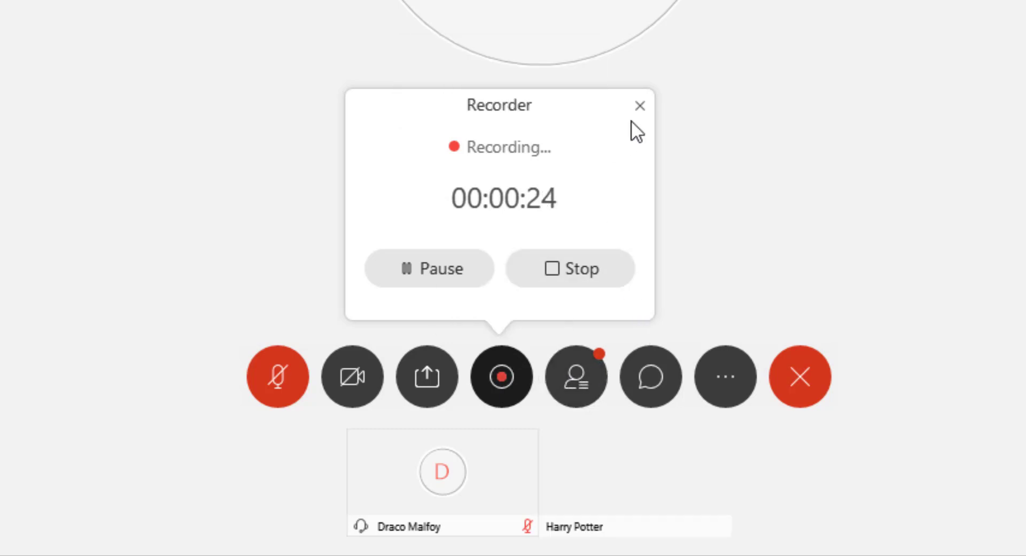
# - Dismiss the Recorder popup and show the Participants list of three people
pyautogui.click(640, 106)
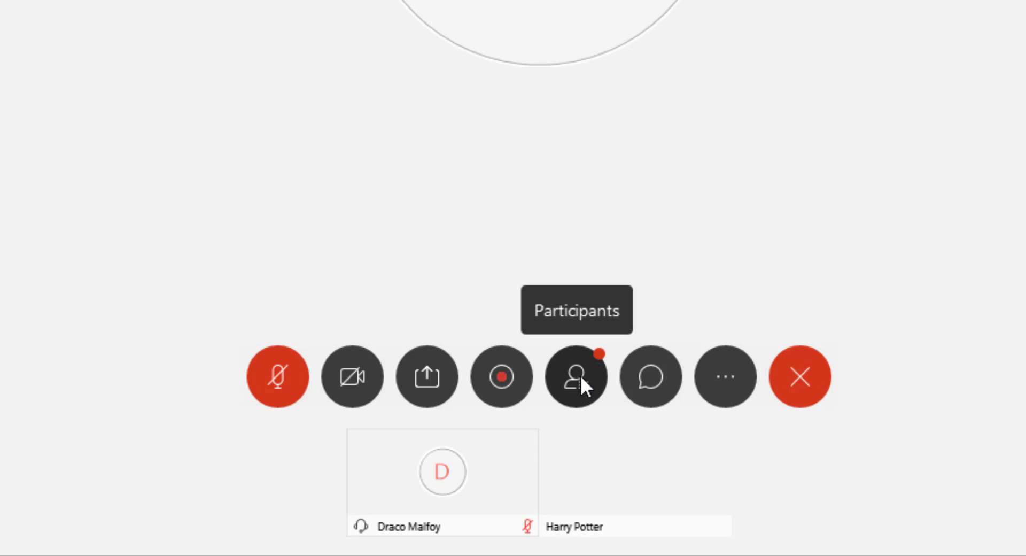
pyautogui.click(580, 379)
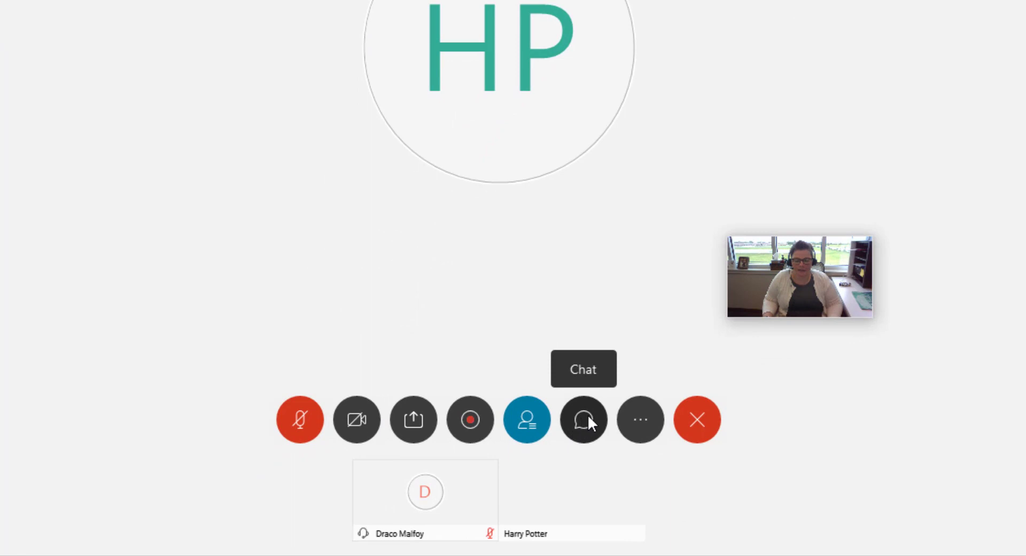
# - Open the Chat panel for Everyone and drag its splitter upward to enlarge it
pyautogui.click(588, 416)
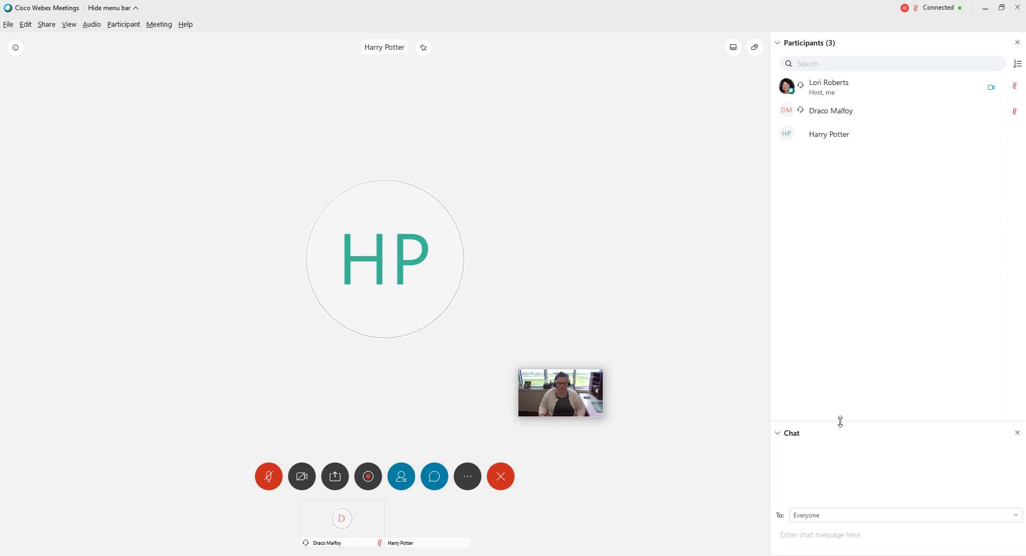
pyautogui.moveTo(841, 422); pyautogui.dragTo(859, 170)
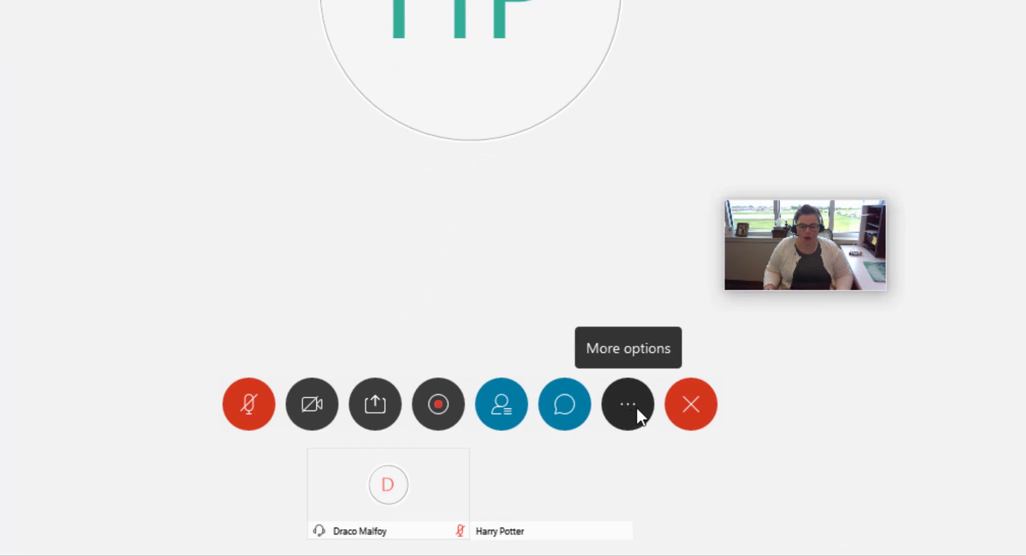
pyautogui.click(627, 399)
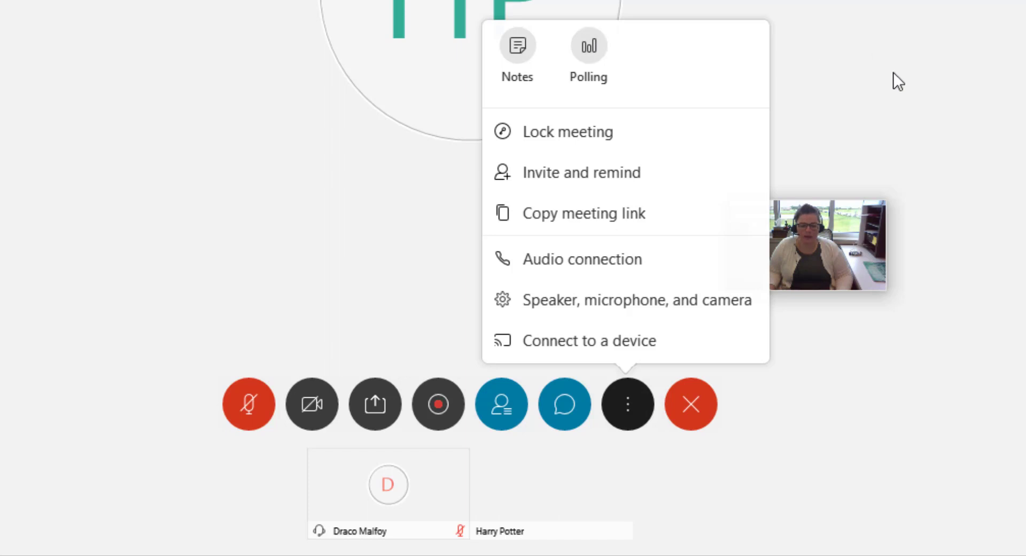
pyautogui.click(884, 117)
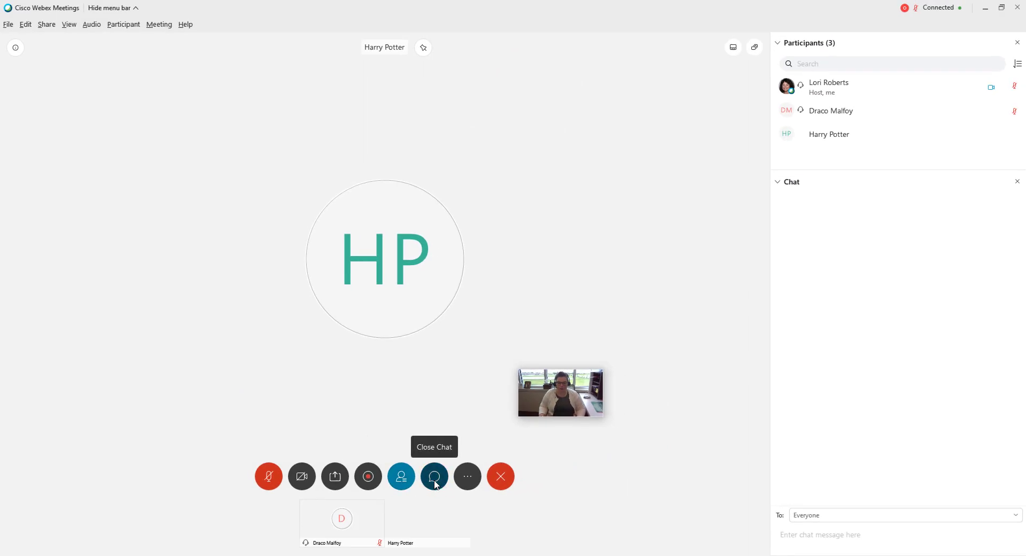
# - Close both the Chat and Participants panels, then reopen Chat alone
pyautogui.click(434, 476)
pyautogui.click(401, 476)
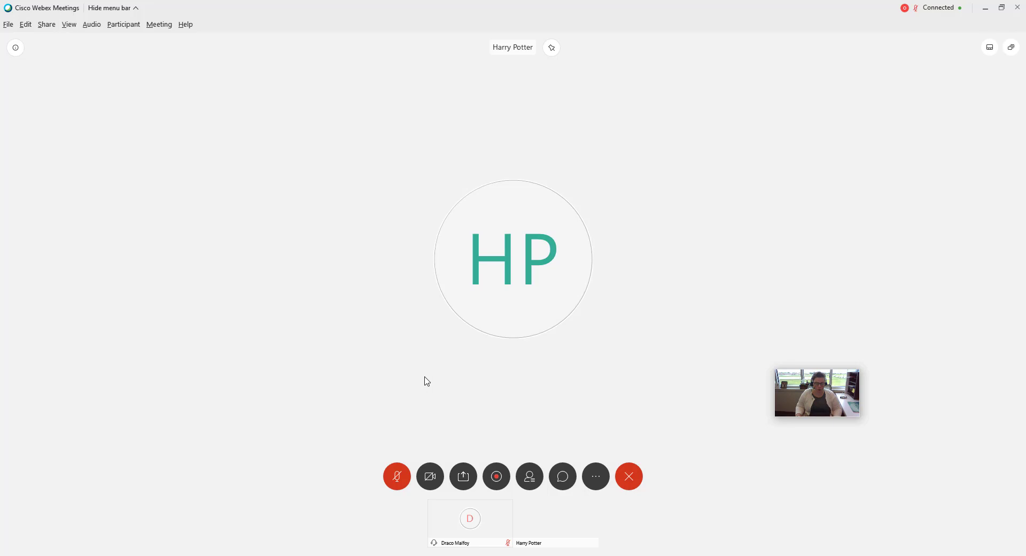
pyautogui.click(563, 483)
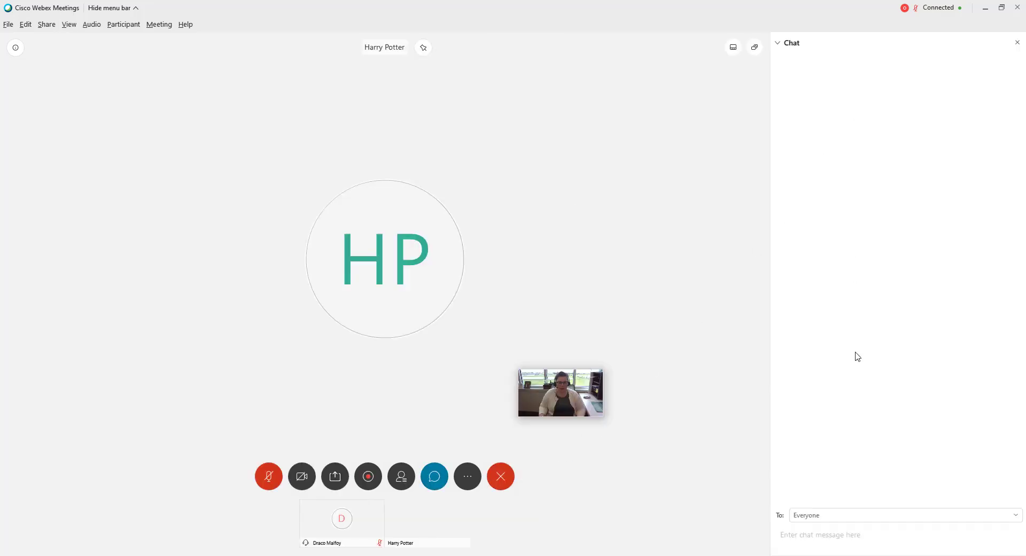